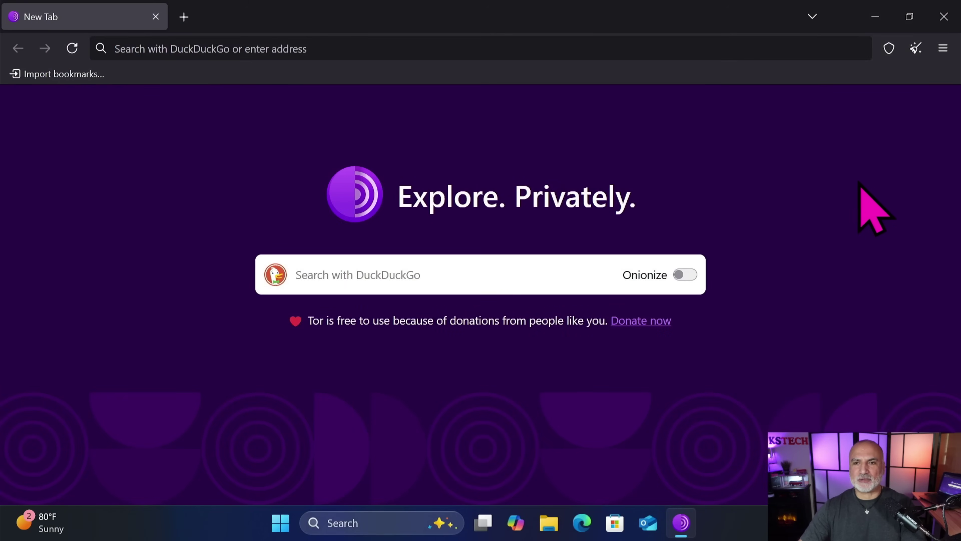
Open Settings and confirm Tor Browser Updates are set to install automatically, then go to Search.
click(943, 47)
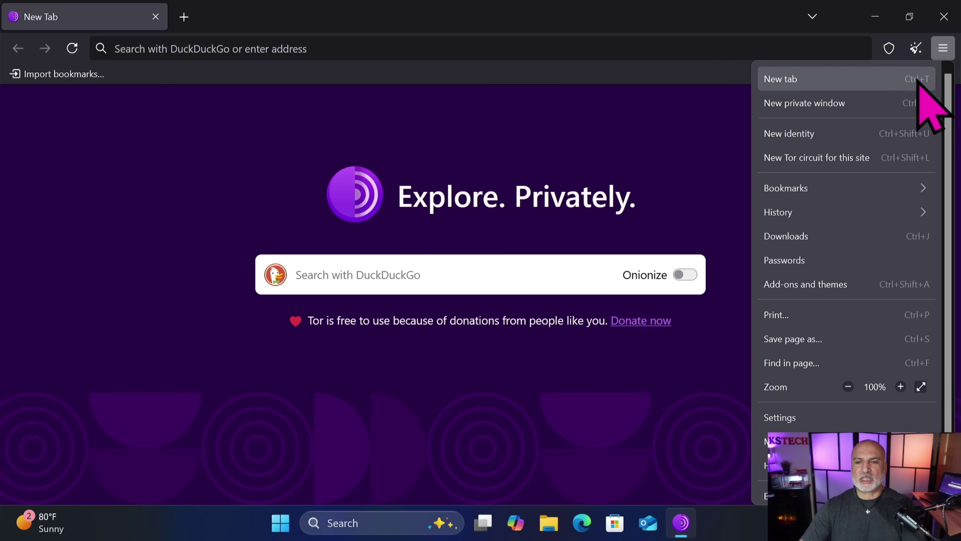
click(782, 417)
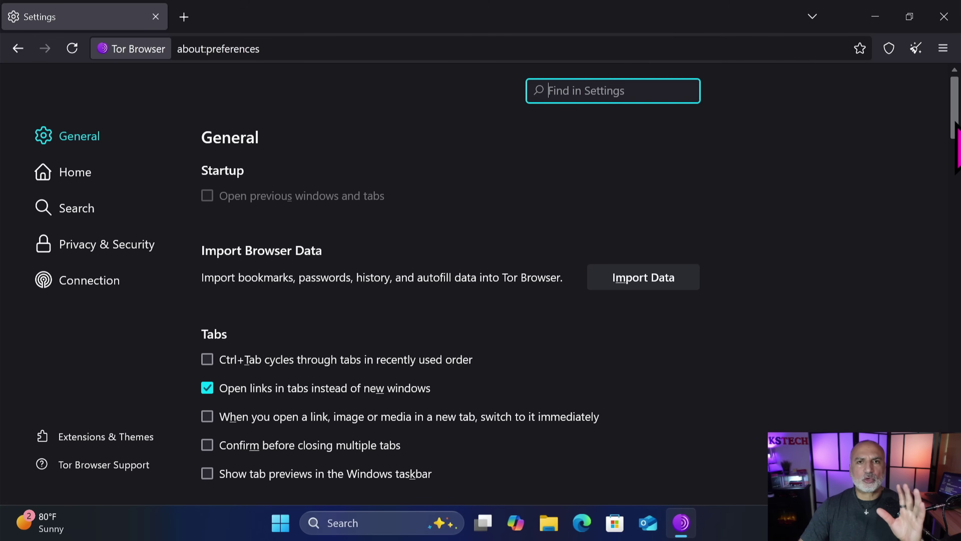
drag(955, 123, 955, 425)
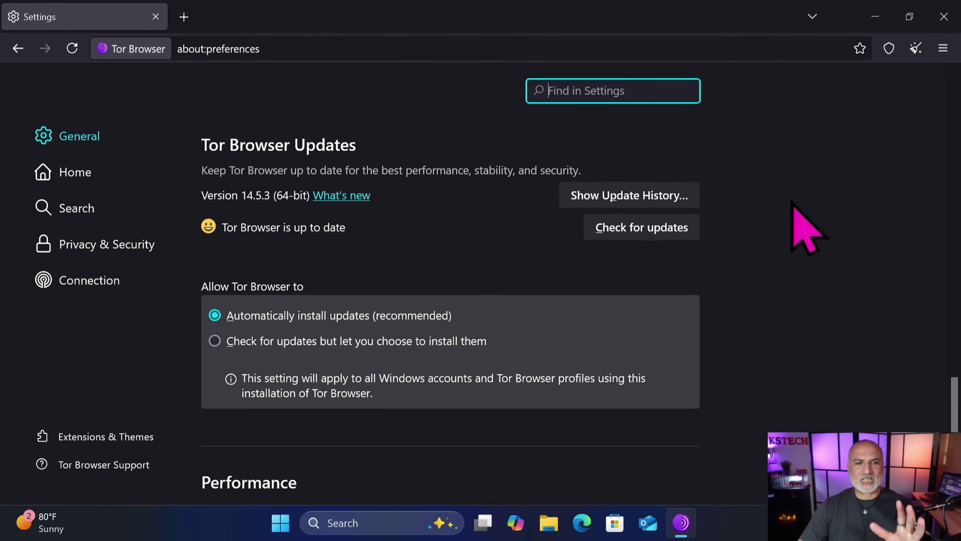
click(84, 216)
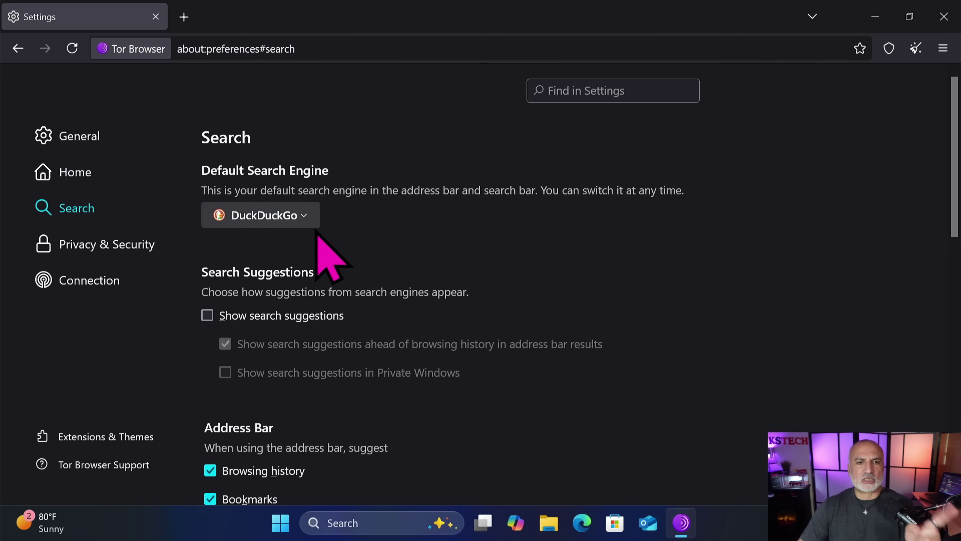
Choose DuckDuckGo (.onion) in the Default Search Engine dropdown.
click(302, 222)
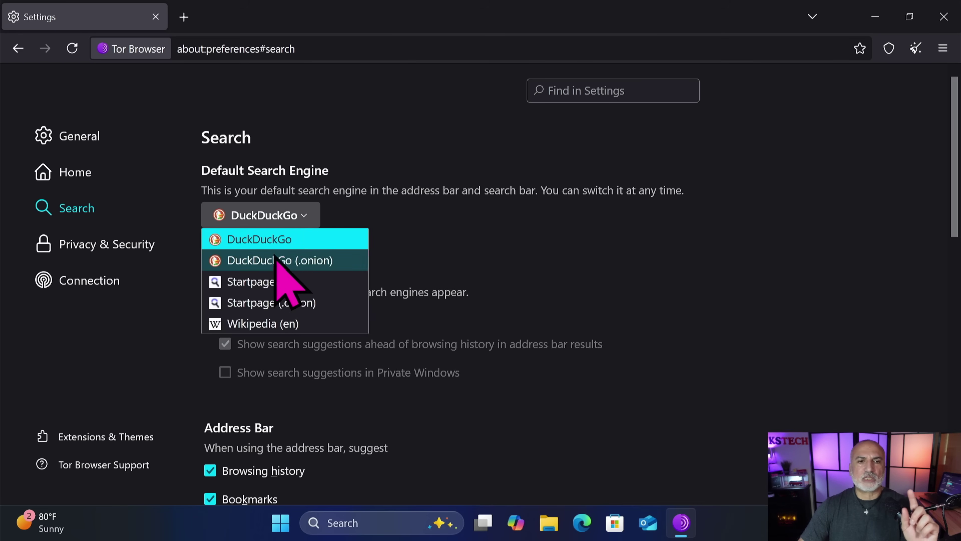
click(293, 264)
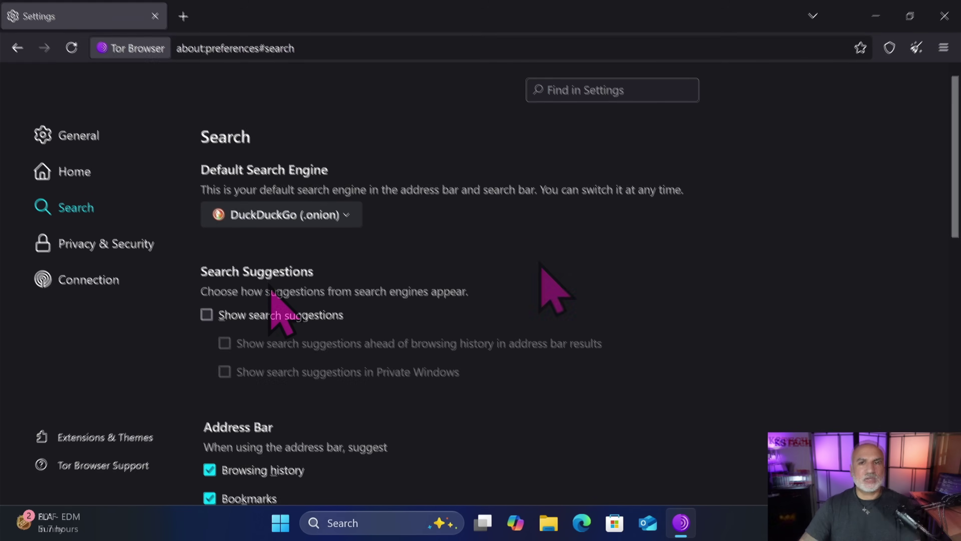
In Privacy & Security, confirm History always uses private browsing mode and cancel Clear History.
click(95, 242)
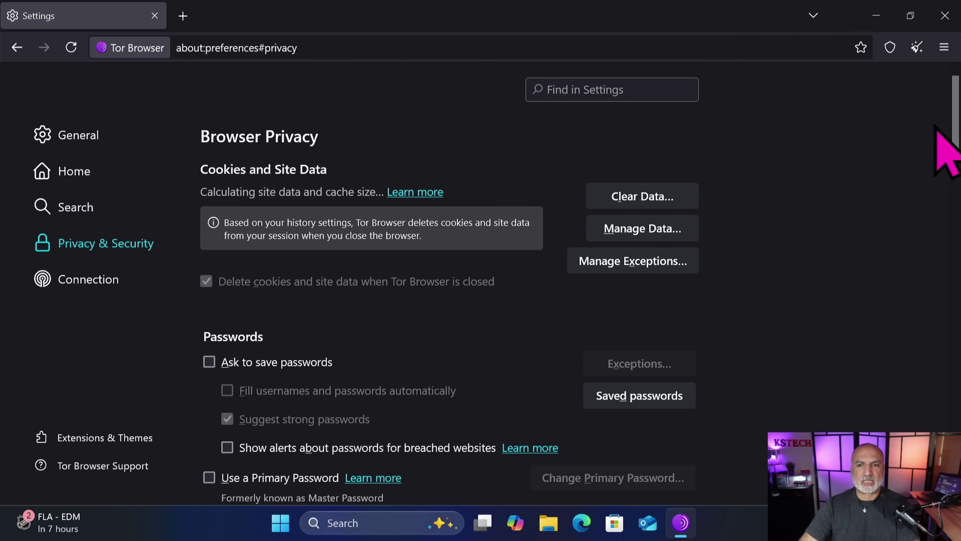
drag(954, 130, 951, 234)
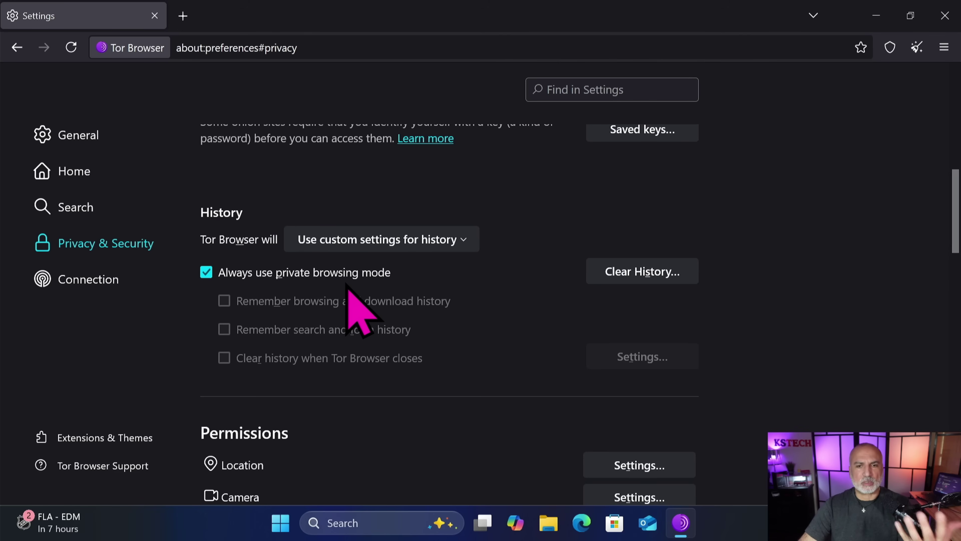
click(639, 274)
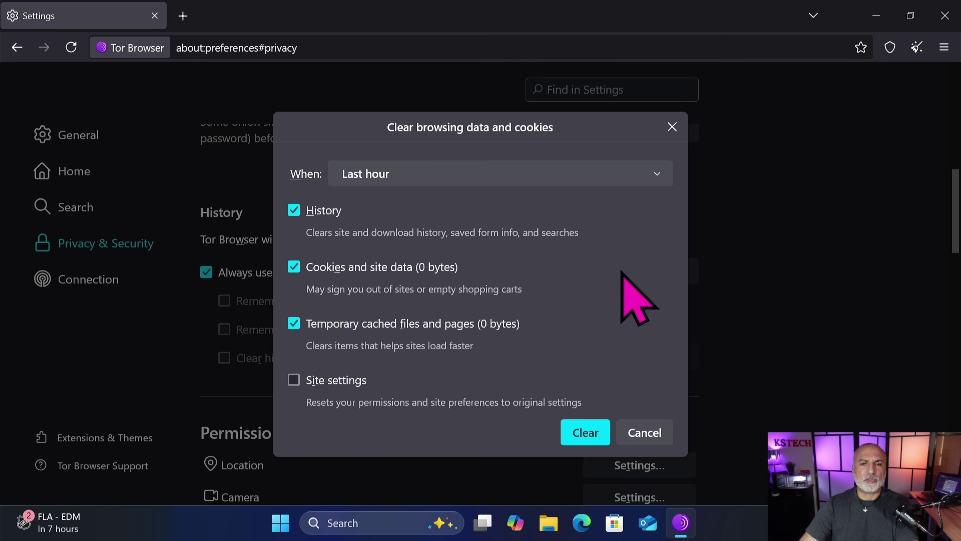
click(639, 431)
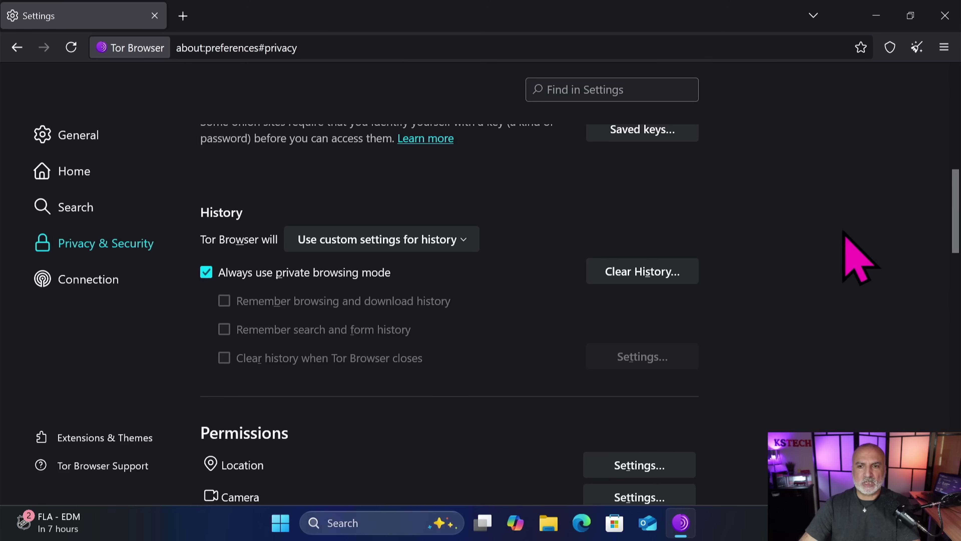
scroll(488, 293, down, 5)
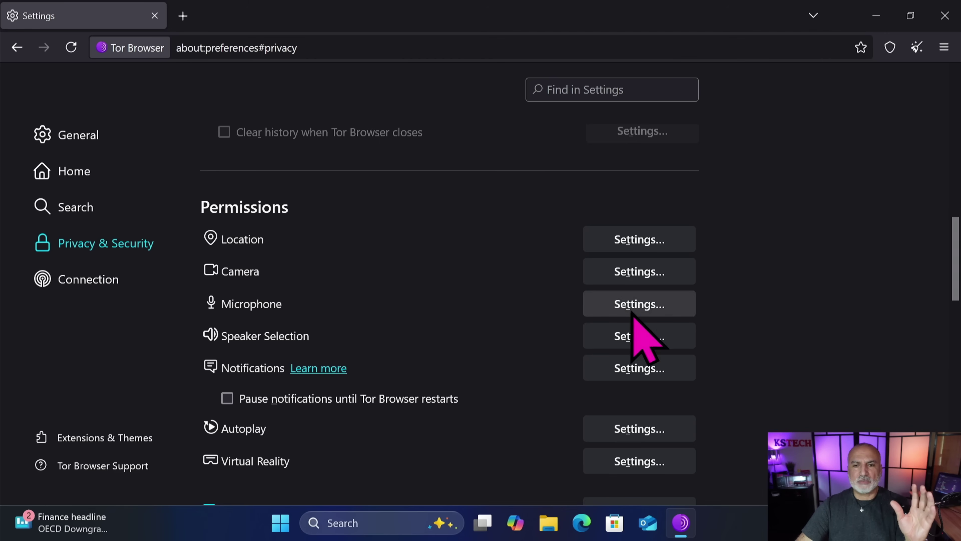
Tick Block new requests in the Microphone permission settings and save the change.
click(652, 307)
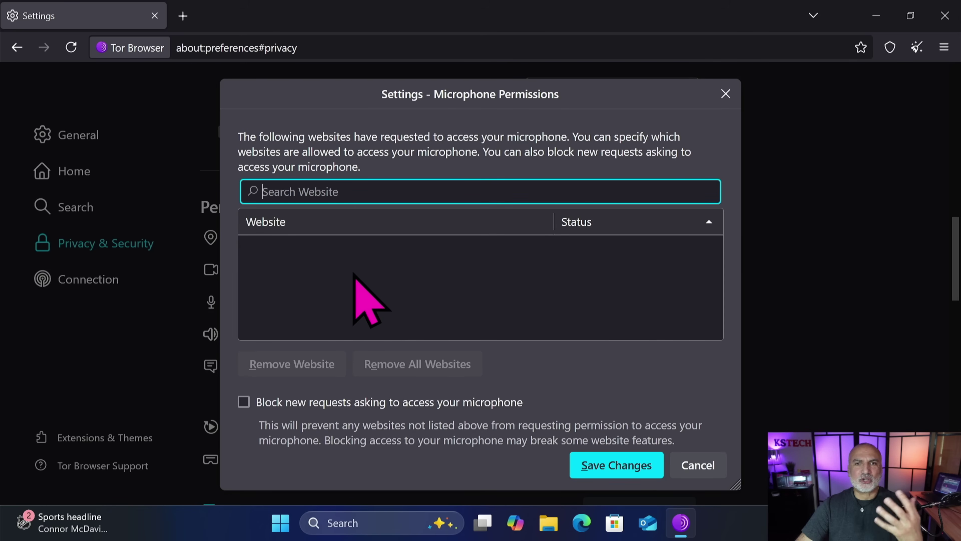
click(289, 403)
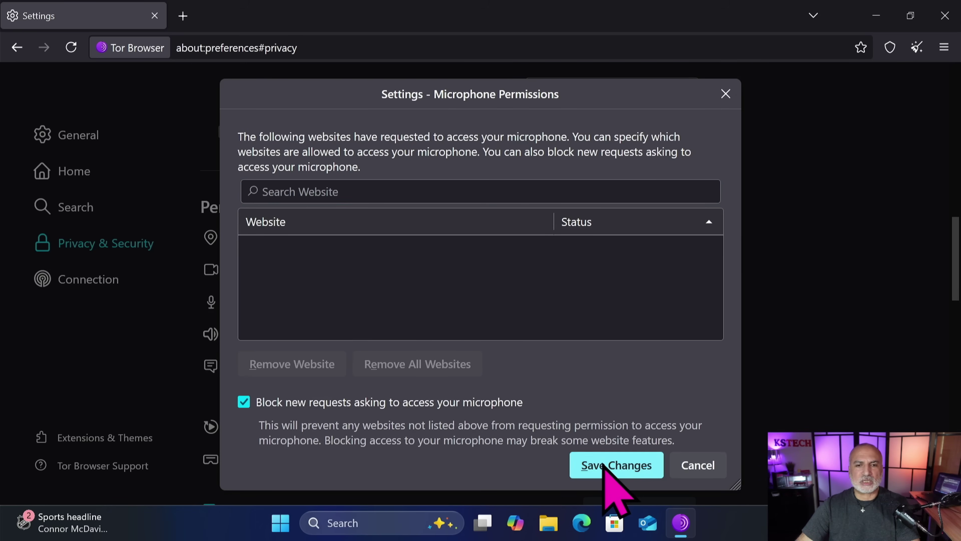
click(615, 489)
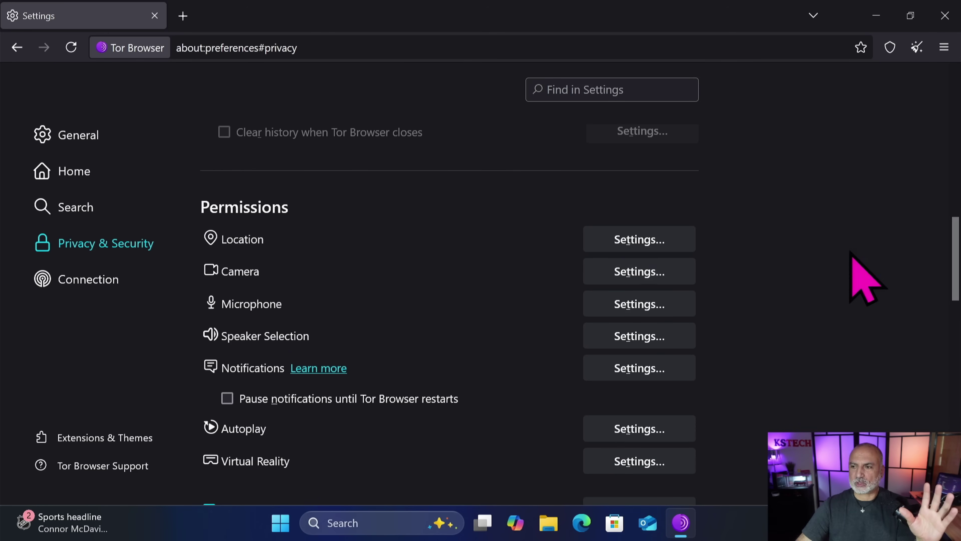
scroll(451, 288, down, 5)
Raise the security level to Safer, keep HTTPS-Only Mode in all windows, and show Connection settings.
scroll(450, 278, down, 6)
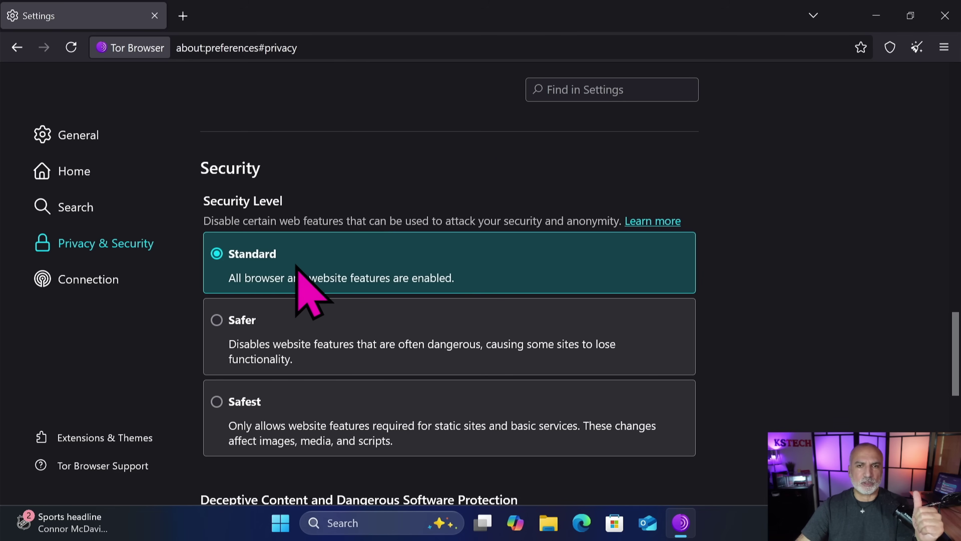
click(248, 321)
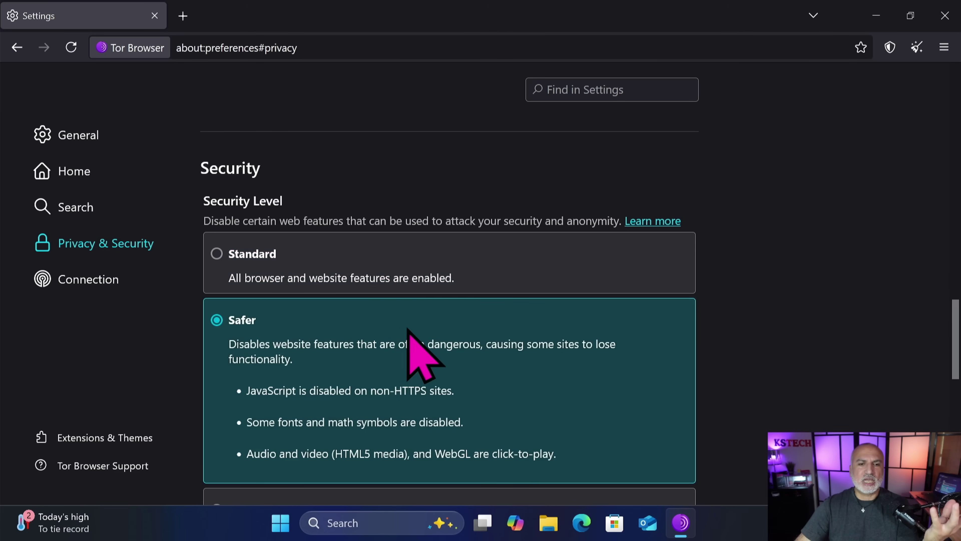
scroll(491, 349, down, 2)
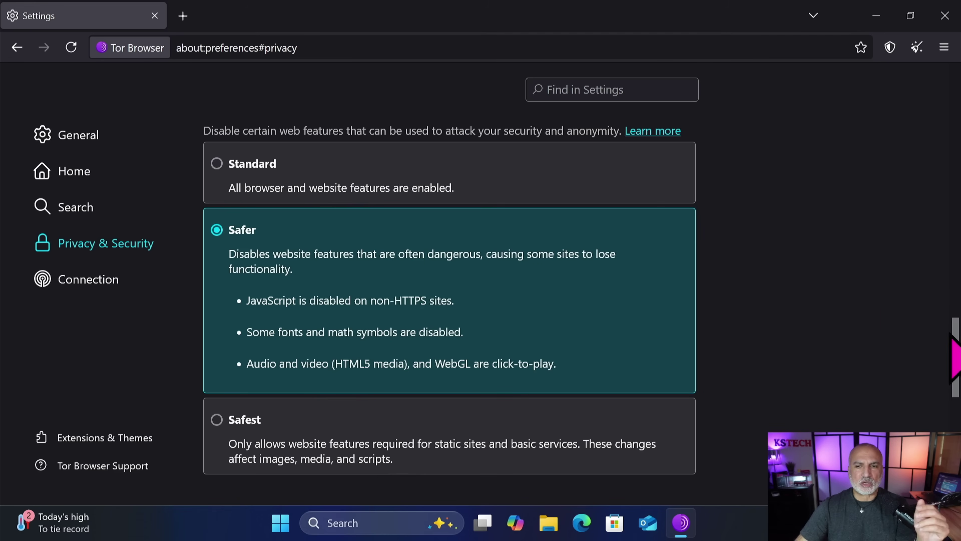
drag(957, 362, 953, 434)
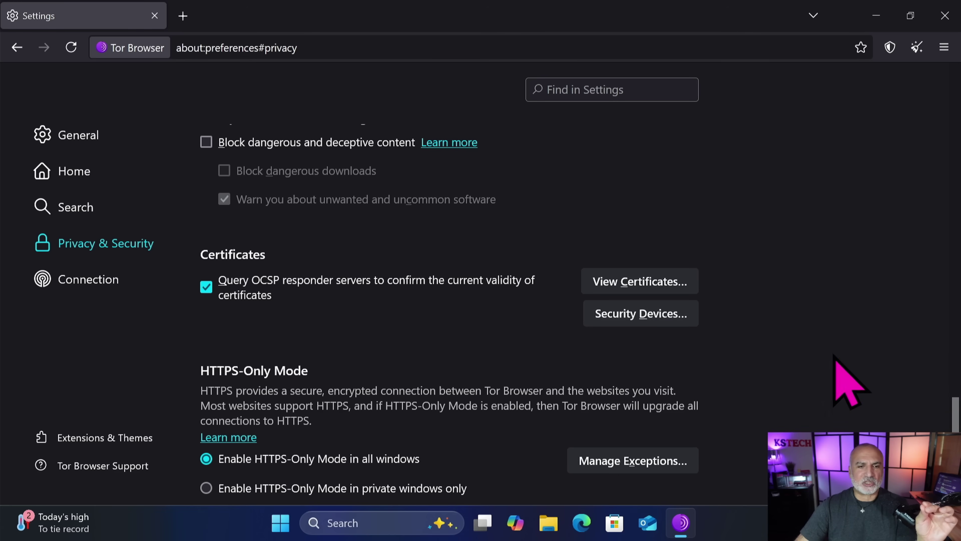
scroll(757, 375, down, 2)
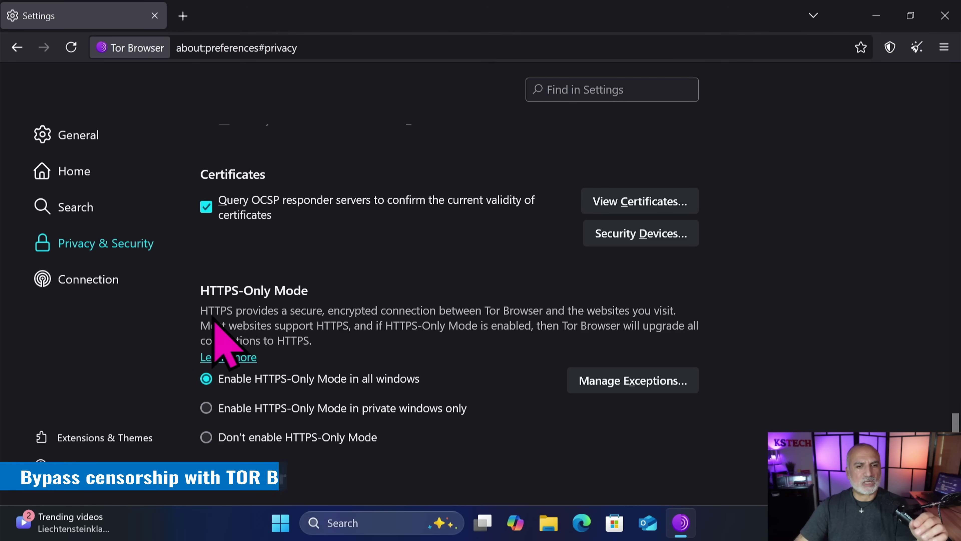
click(80, 280)
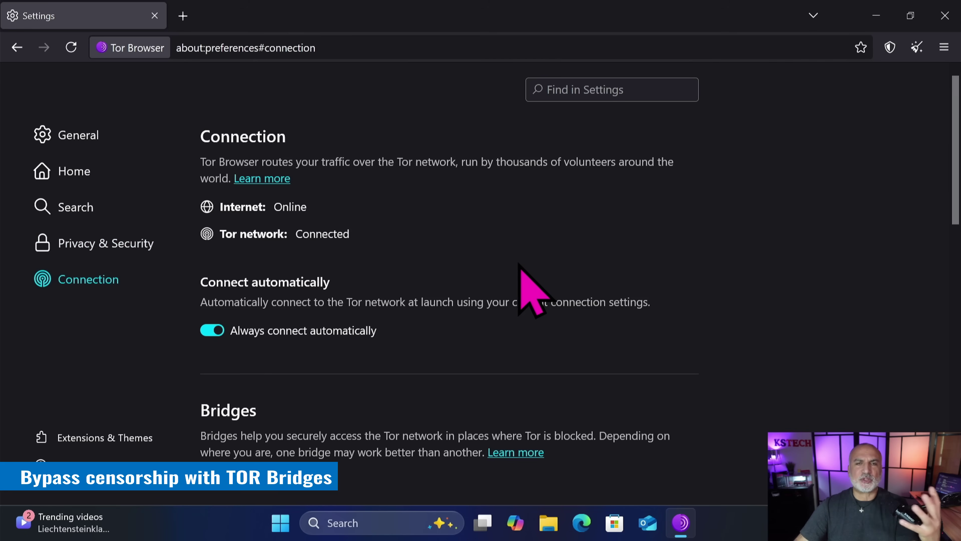
Add obfs4 as the built-in bridge.
scroll(503, 276, down, 7)
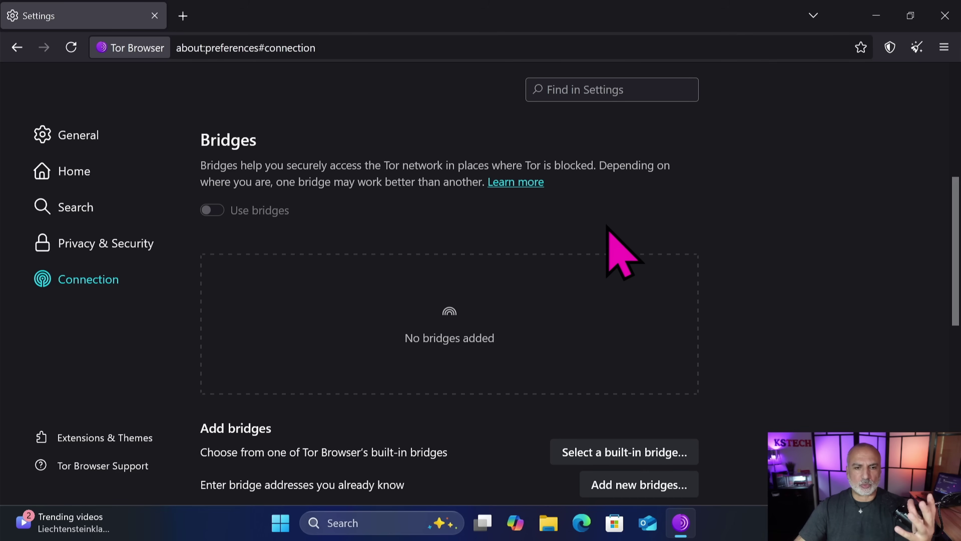
click(622, 455)
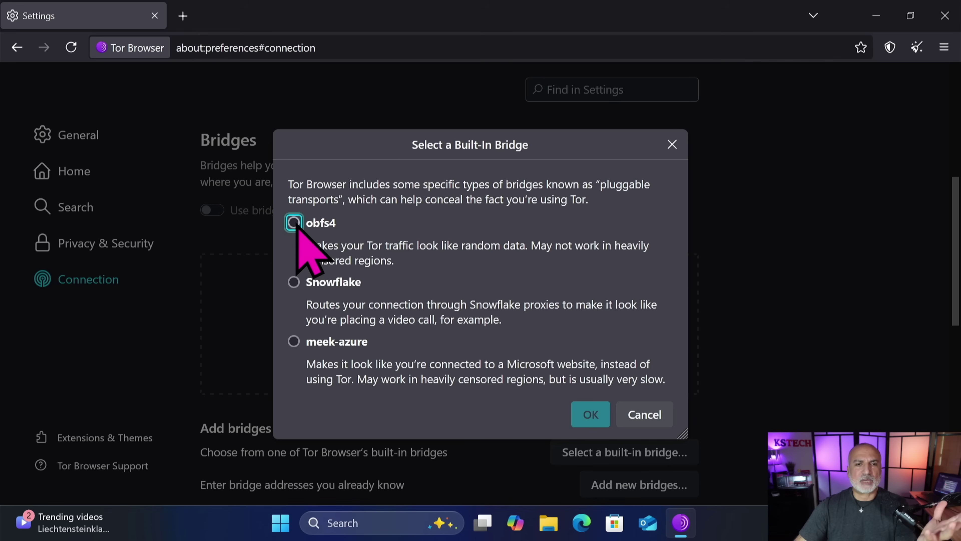
click(599, 413)
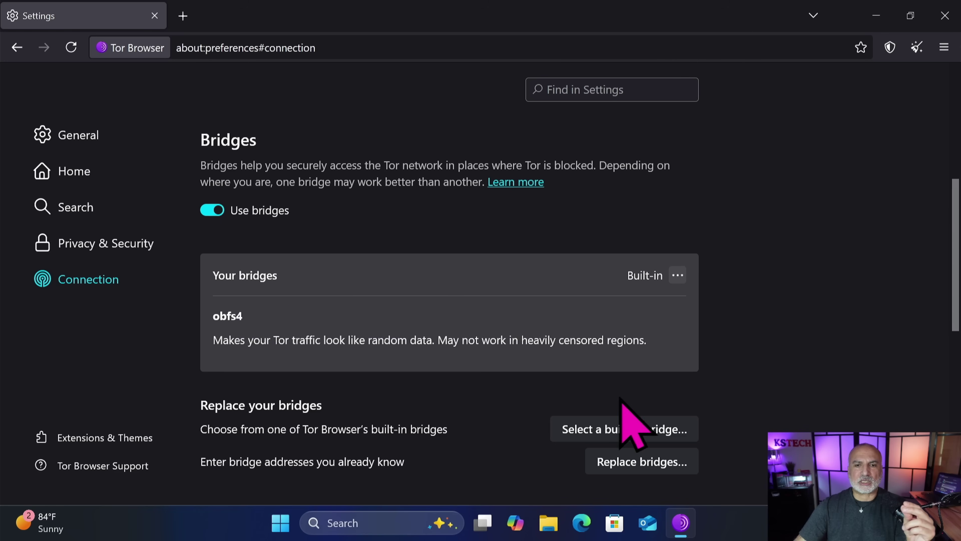
Review the built-in bridges without changes, then switch off Use bridges.
click(650, 435)
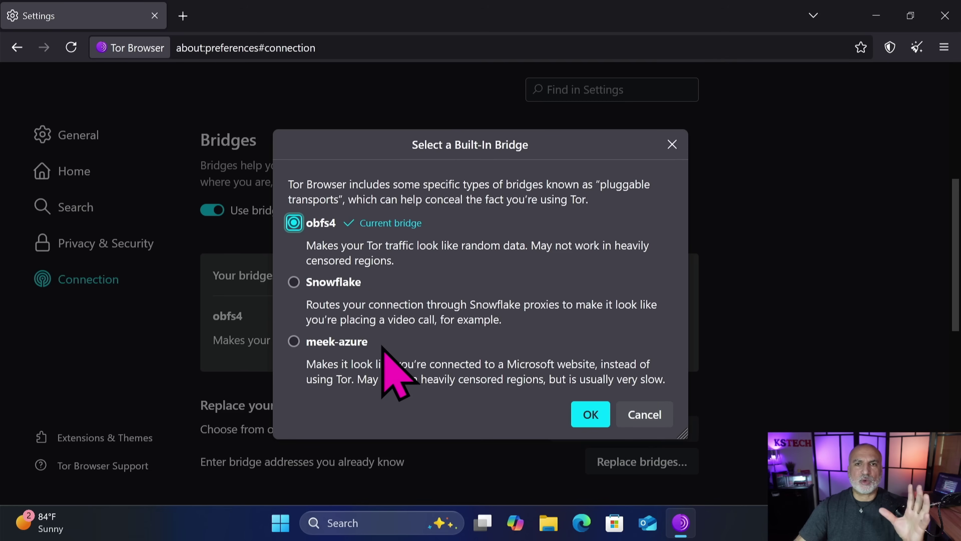
click(656, 418)
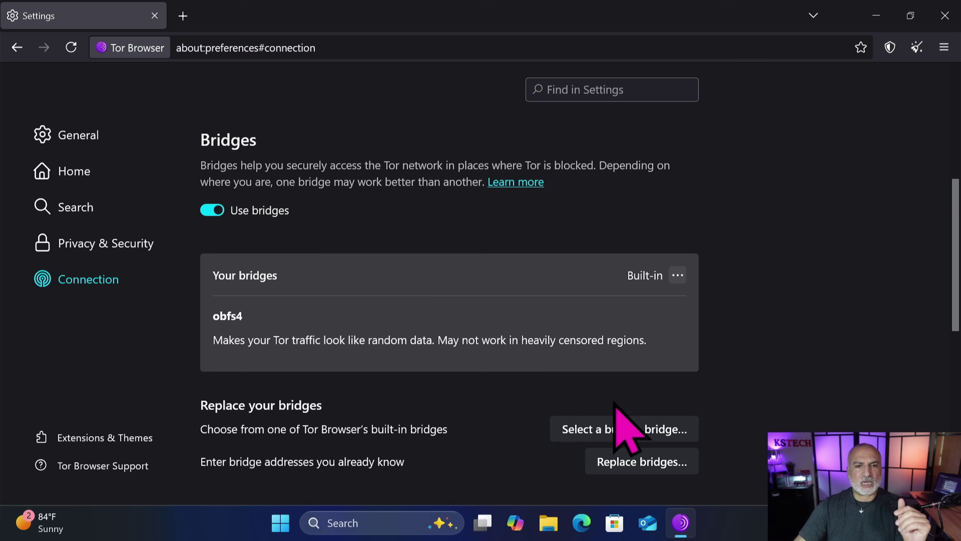
click(213, 210)
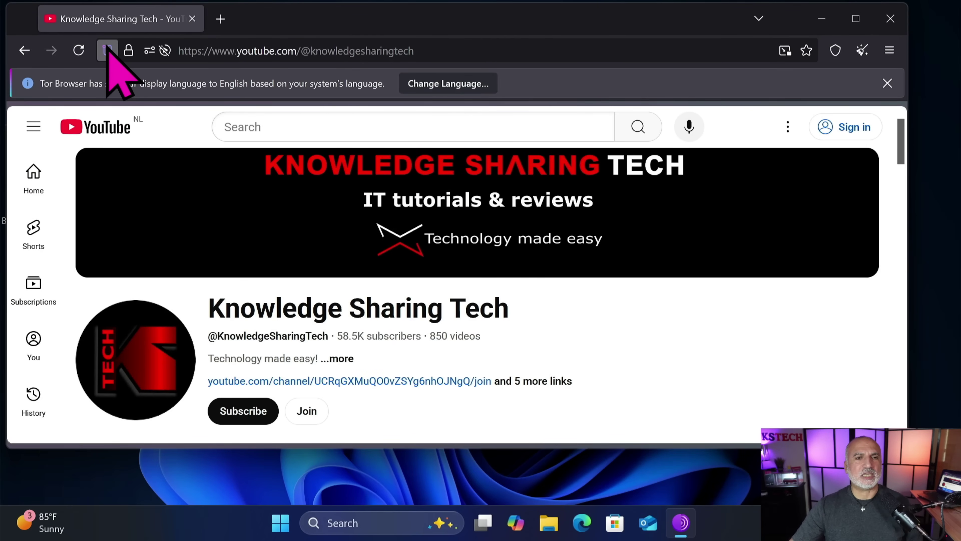
Request a new Tor circuit for youtube.com from the circuit panel, then close the panel.
click(107, 50)
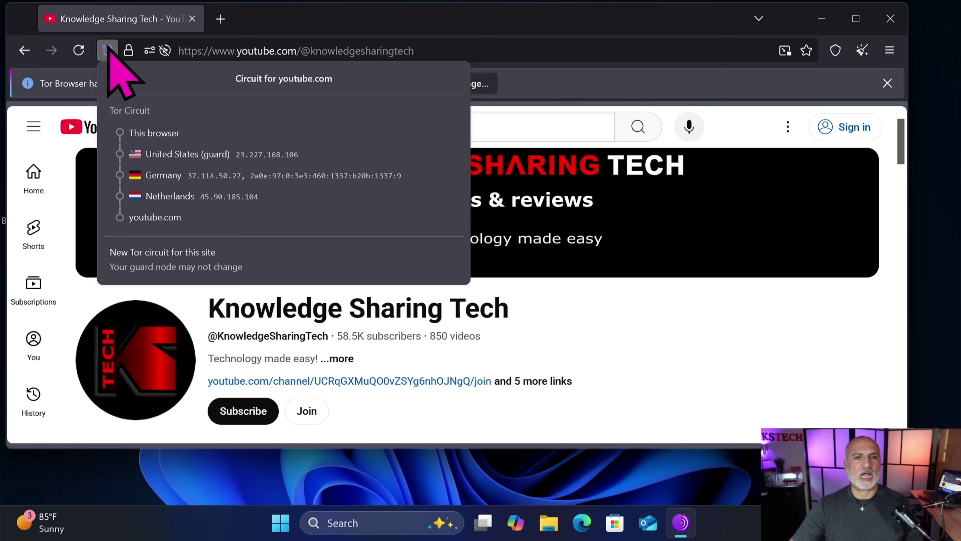
click(159, 259)
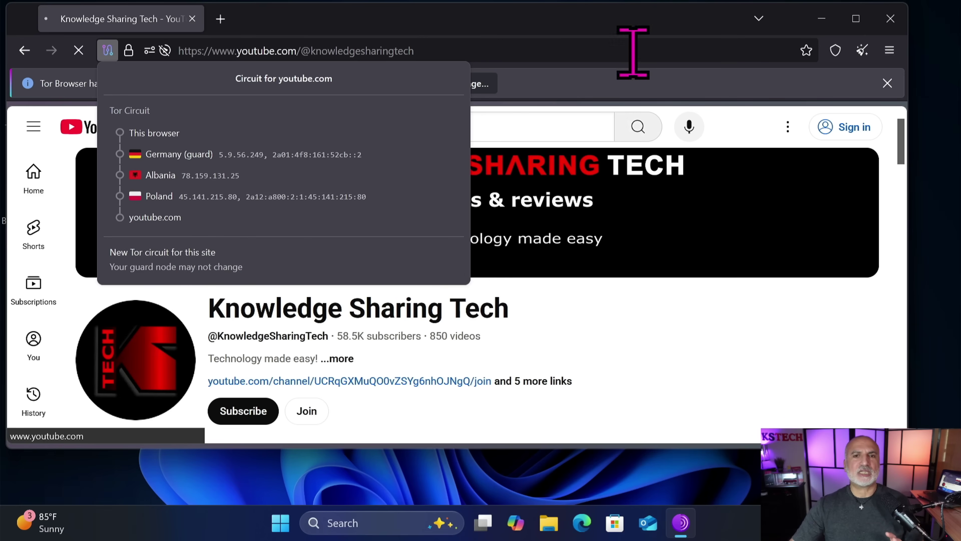
click(573, 26)
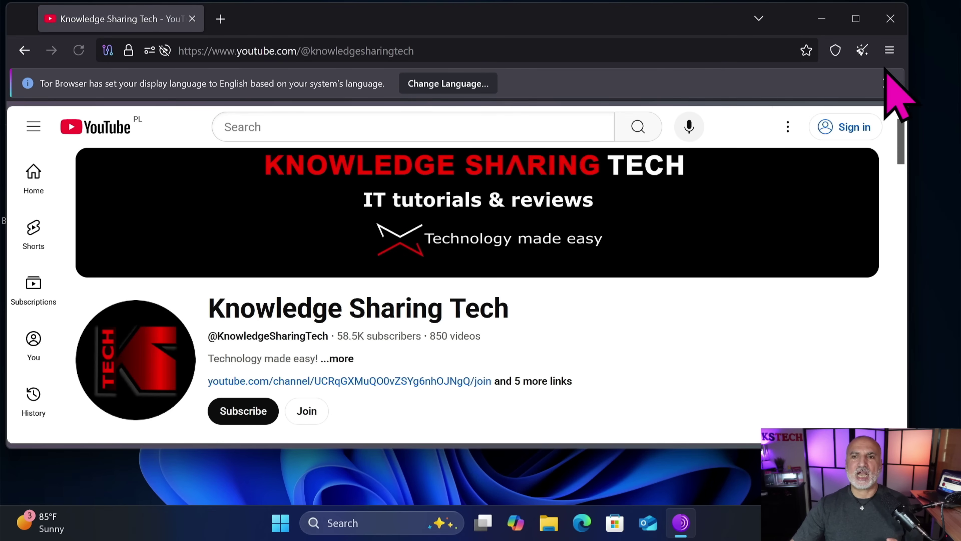
Use New Identity and confirm restarting Tor Browser.
click(862, 50)
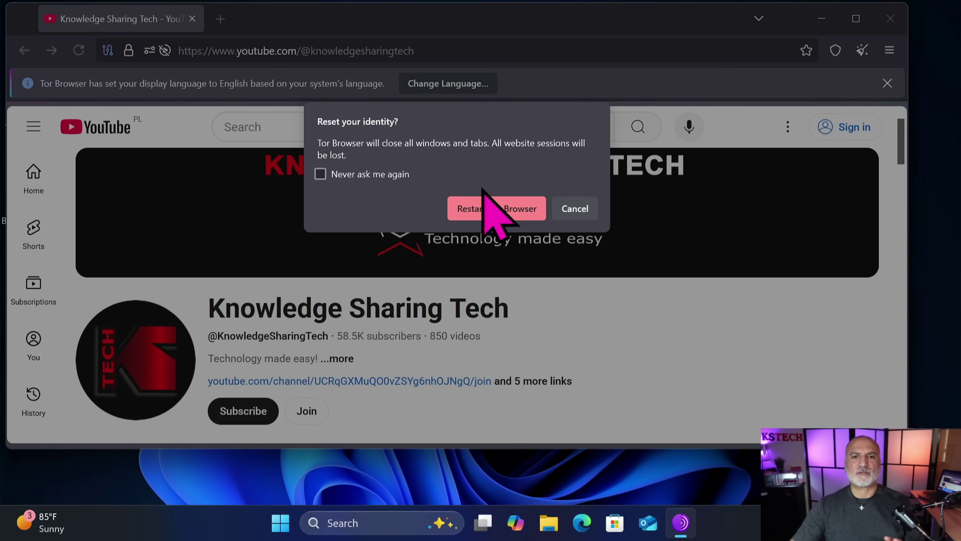
click(495, 208)
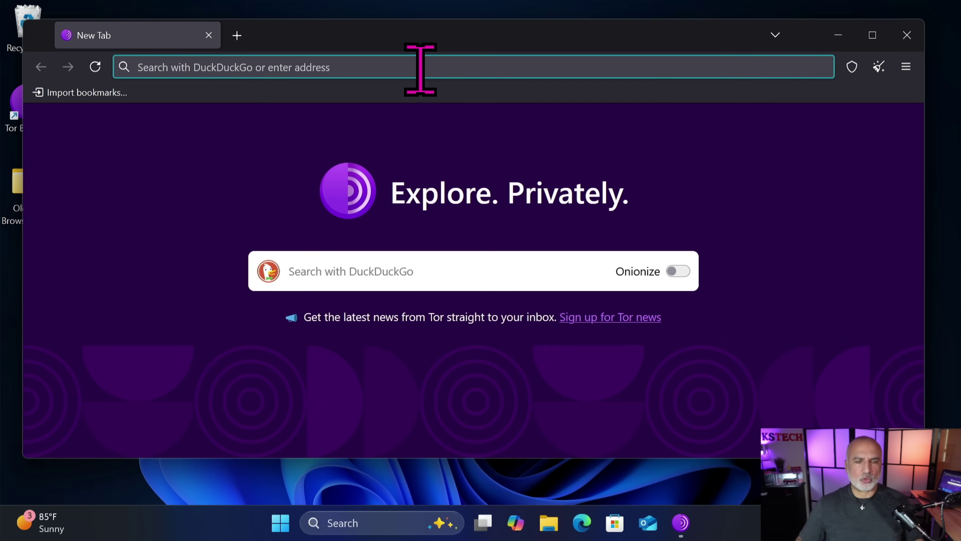
Load torproject.org and switch to its .onion version via '.onion available'.
text(torpro)
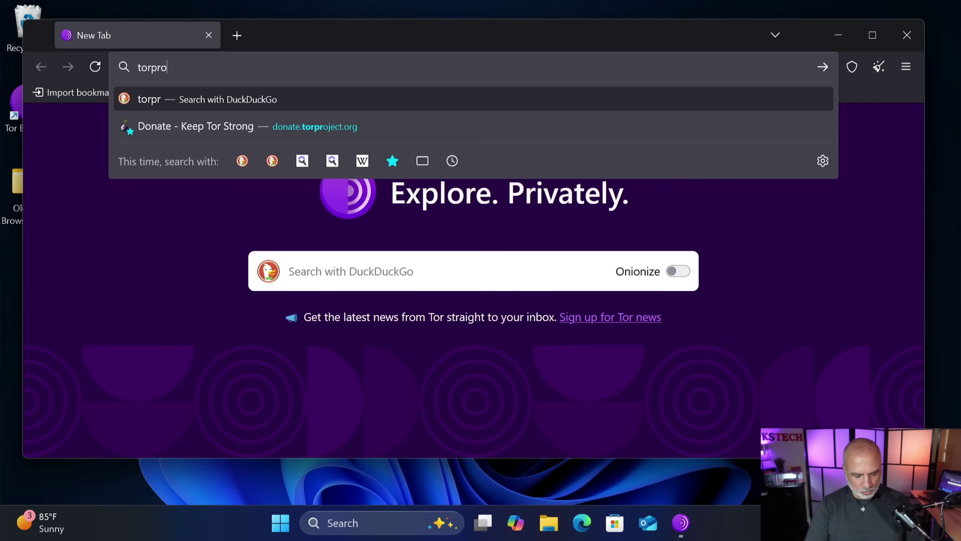
text(ject.o)
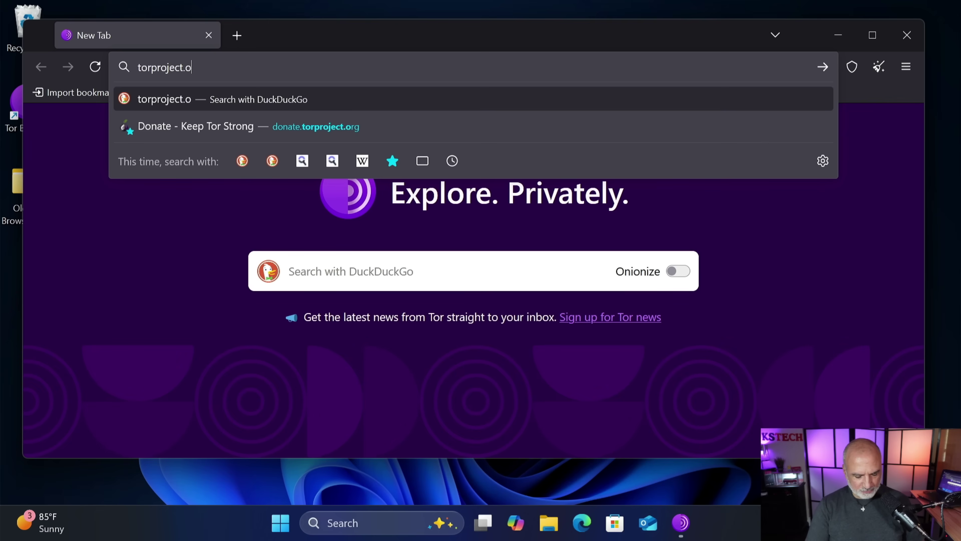
text(rg)
key(Return)
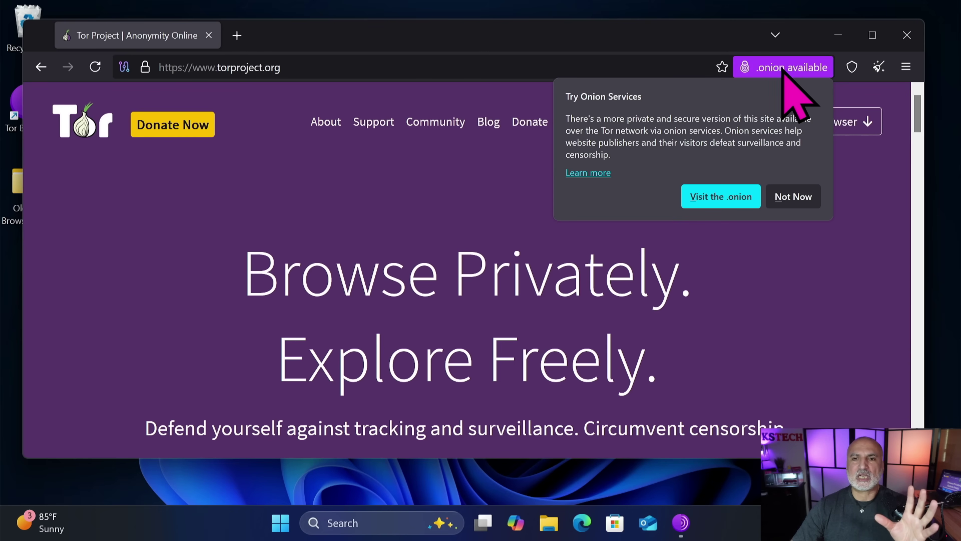
click(782, 68)
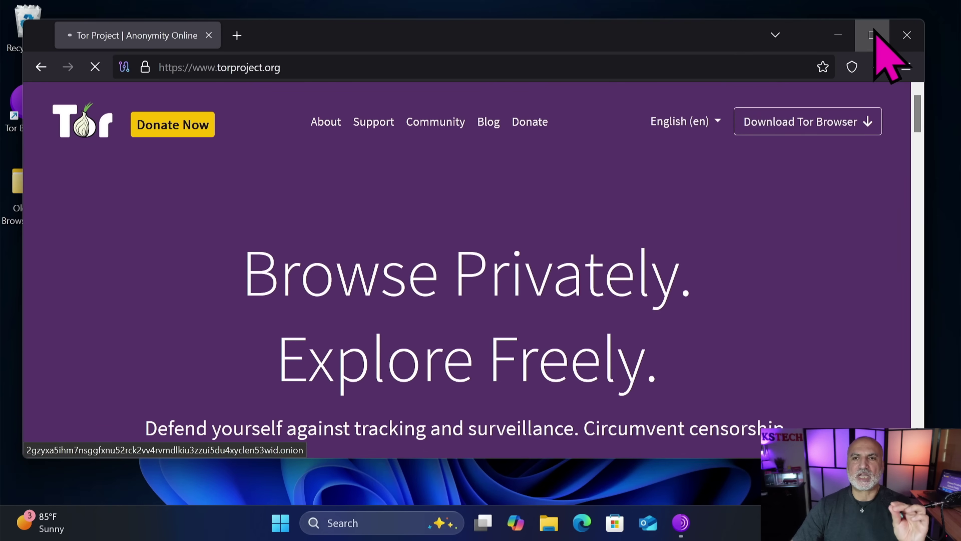
mouse_move(875, 32)
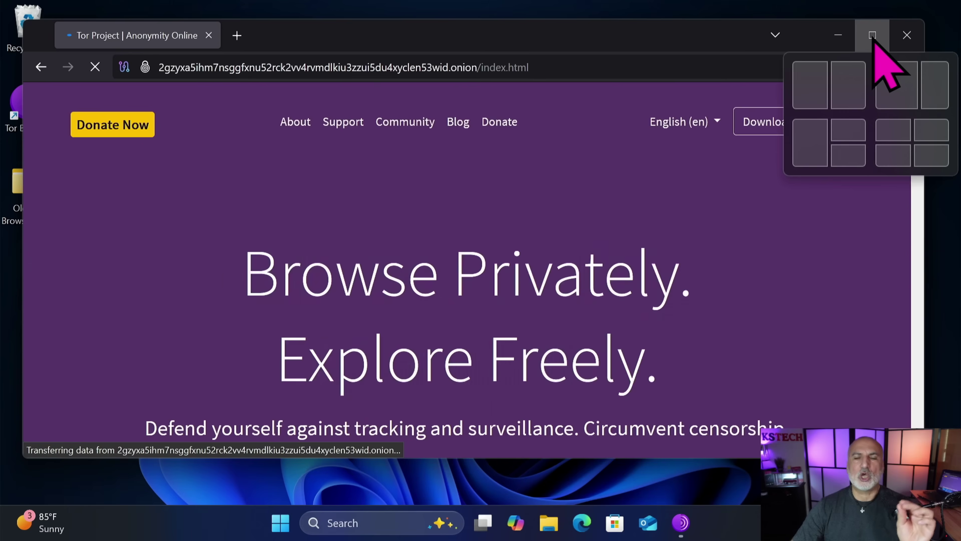